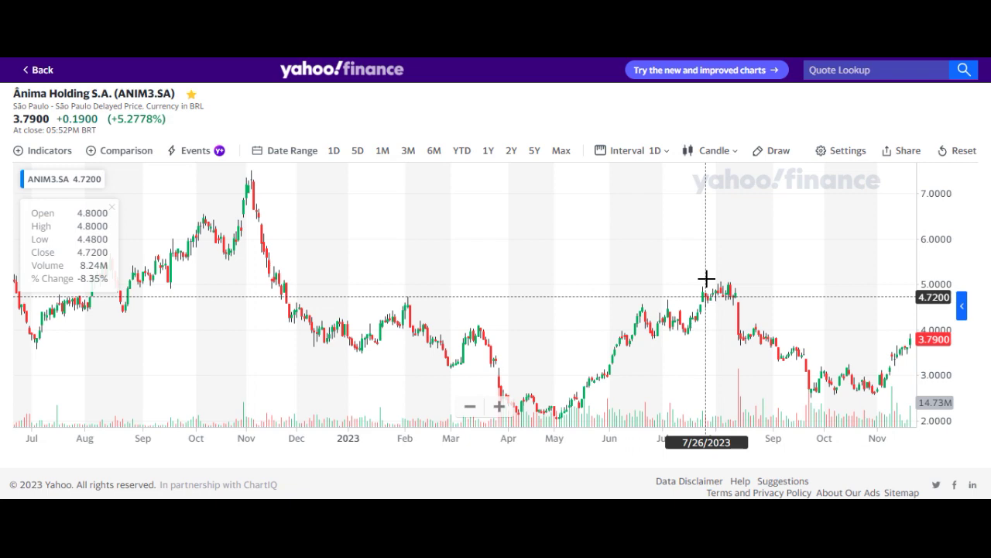
- Examine the ANIM3.SA candle chart across longer and shorter time spans, extending the view back over several years
scroll(705, 278, "down", 5)
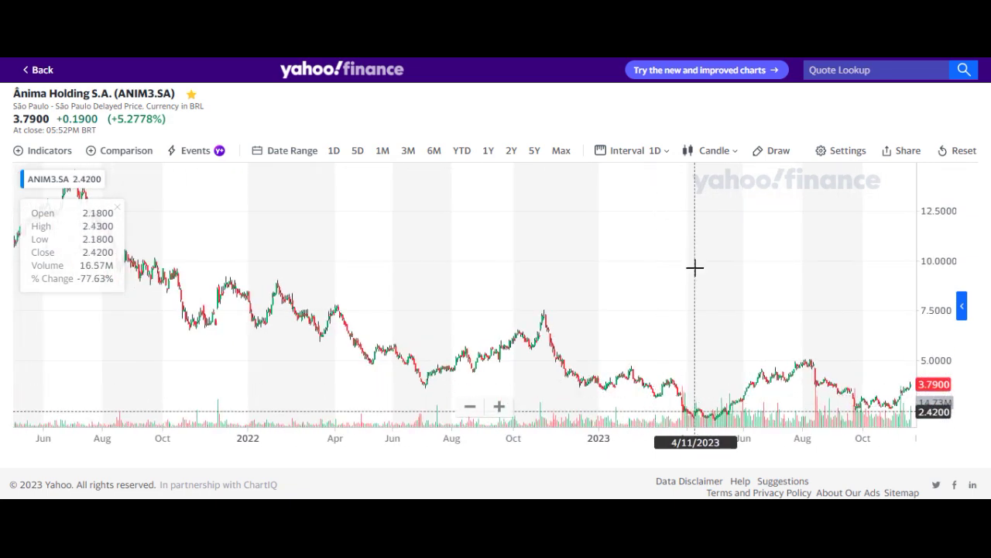
scroll(723, 250, "up", 5)
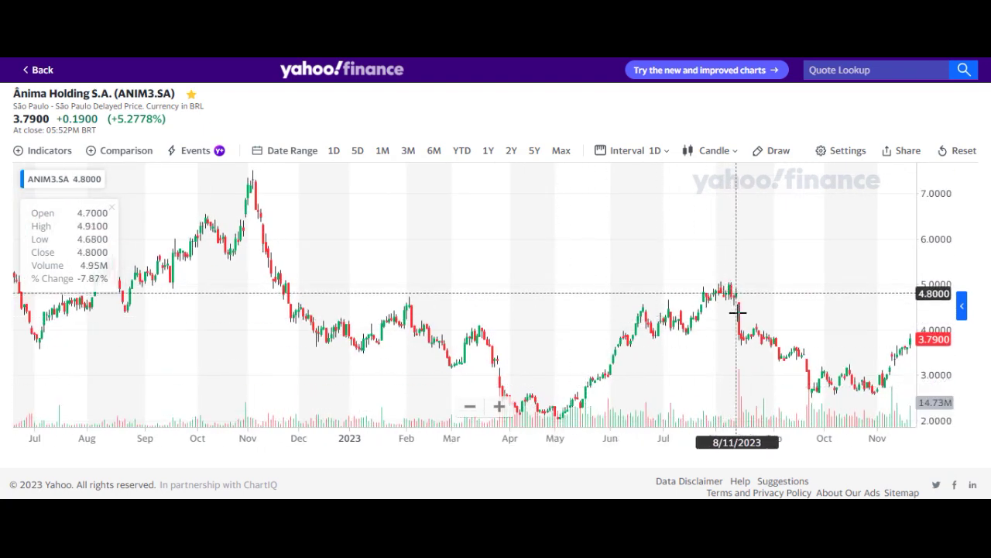
scroll(620, 290, "down", 10)
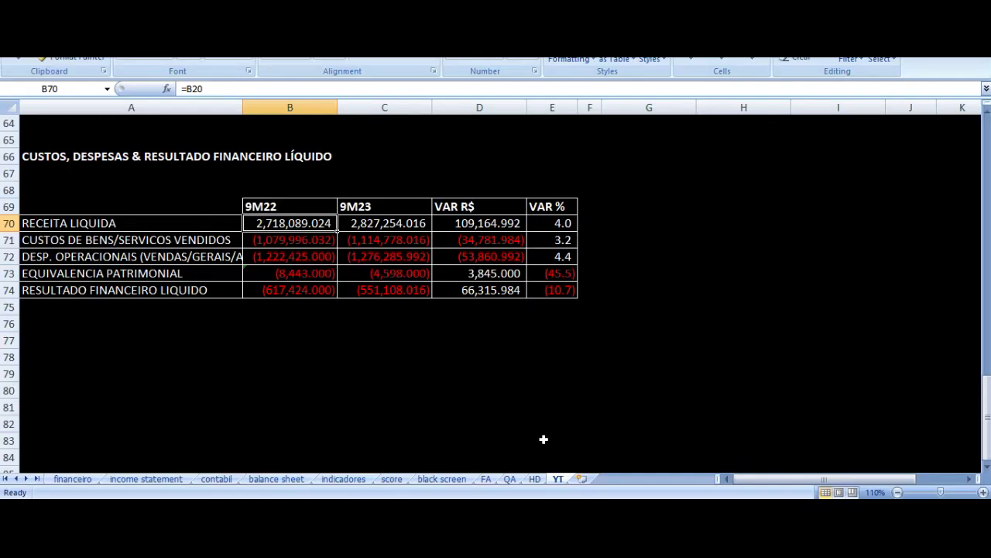
- Switch to the Excel workbook and bring up the 2019 column of the ANOS table on the HD sheet
left_click(536, 479)
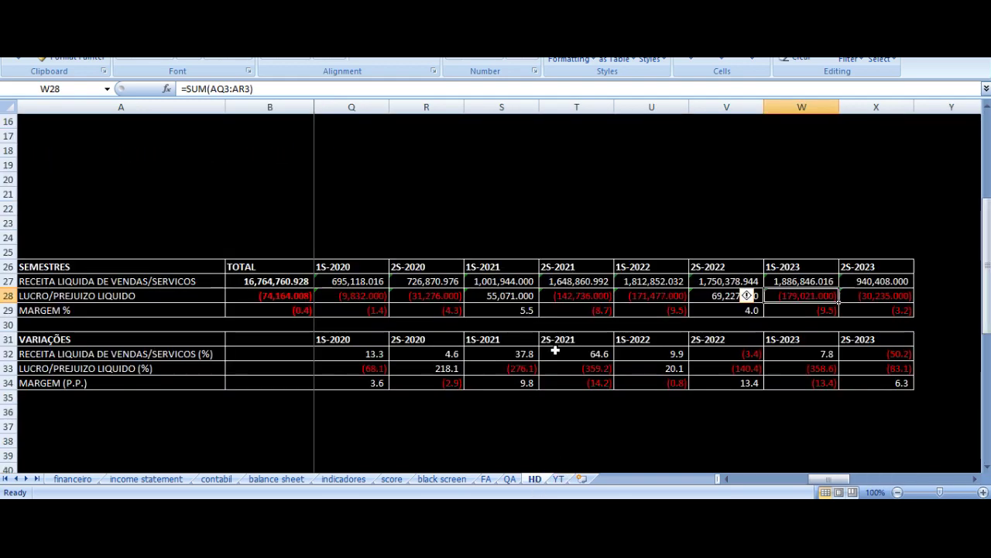
scroll(555, 350, "down", 10)
scroll(555, 350, "up", 3)
left_click(297, 234)
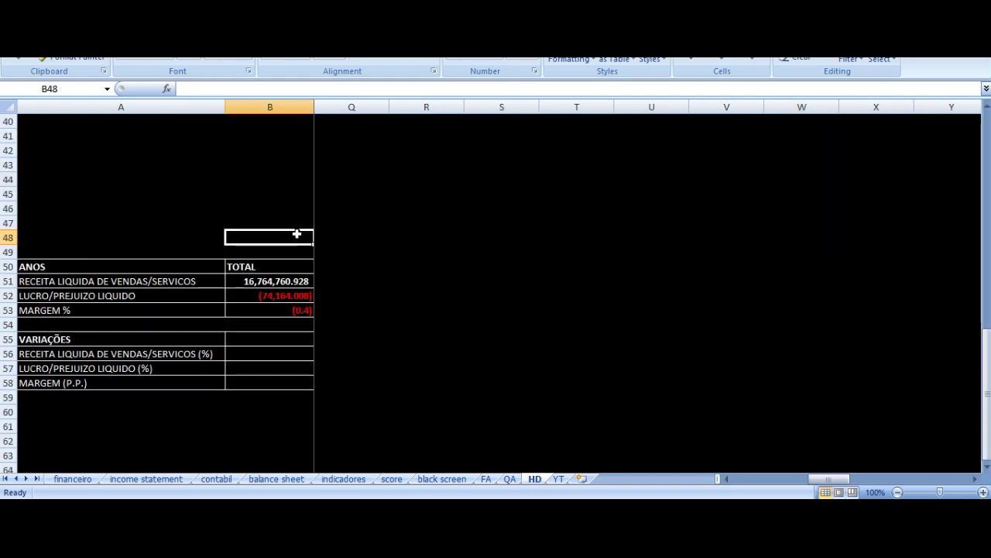
key("Right")
key("Right")
key("Down")
key("Down")
key("ctrl+Right")
key("Left")
key("Left")
key("Left")
key("Left")
key("Left")
key("Right")
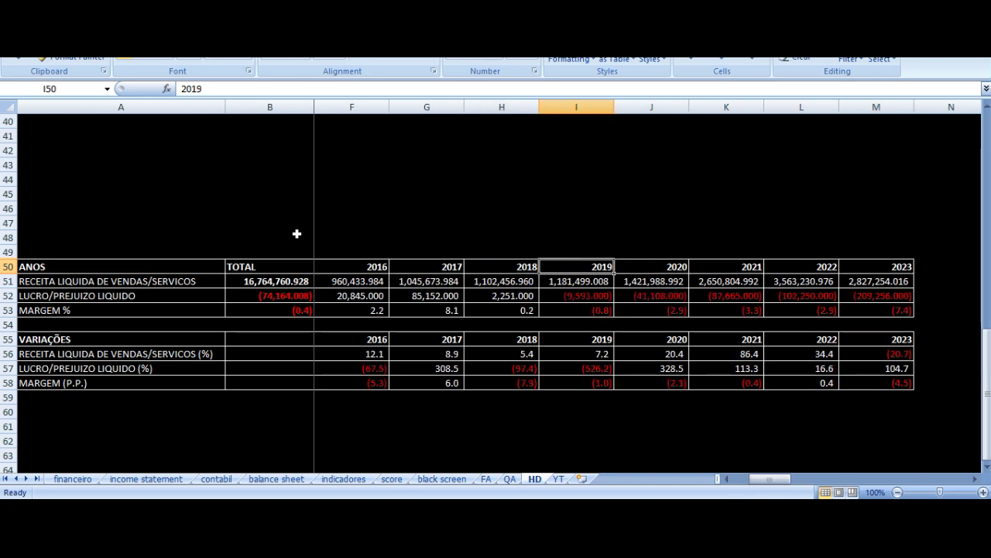
- Examine the 2019 net revenue, net result and revenue variation in the ANOS table, comparing them with 2018
key("Down")
key("Down")
key("Up")
key("Left")
key("Right")
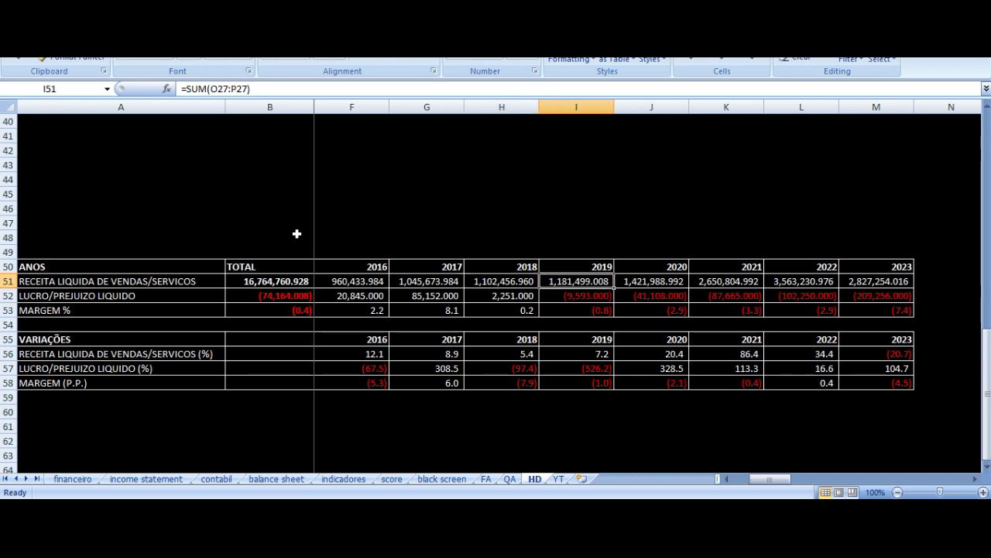
key("Down")
key("Down")
key("Down")
key("Down")
key("Down")
key("Up")
key("Up")
key("Up")
key("Up")
key("Left")
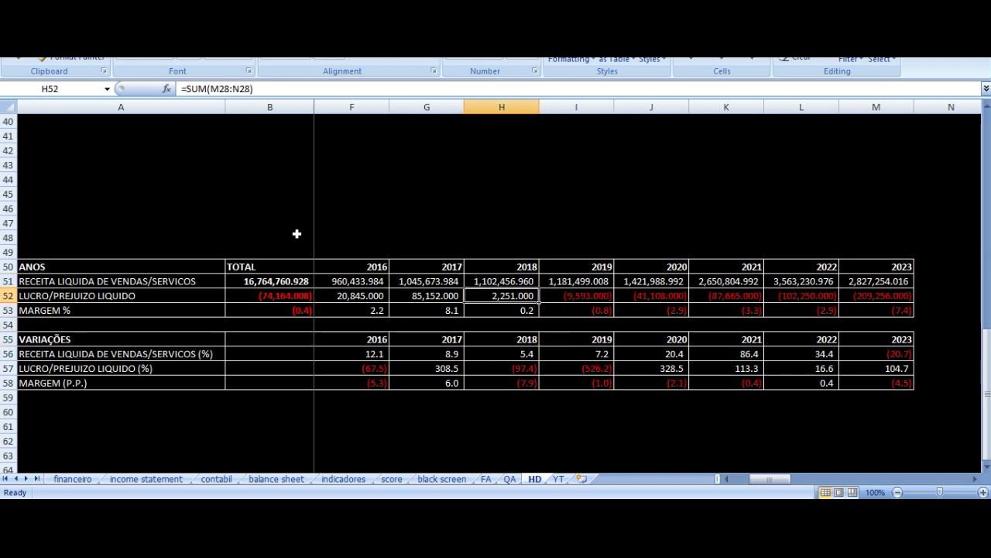
- Move up from the annual figures to the header row of the SEMESTRES table
key("Right")
key("Up")
key("Up")
key("Up")
key("Up")
key("Up")
key("Up")
key("Up")
key("Up")
key("Up")
key("Up")
key("Up")
key("Up")
key("Up")
key("Up")
key("Up")
key("Up")
key("Up")
key("Up")
key("Up")
key("Up")
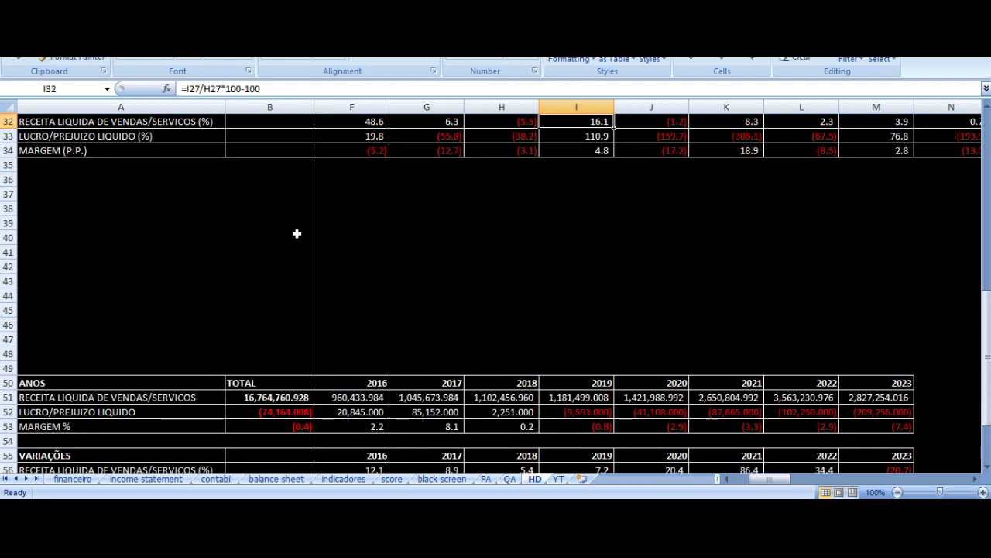
key("Up")
key("Up")
key("Up")
key("Up")
key("Up")
key("Up")
key("Up")
key("Up")
key("Up")
key("Down")
key("Down")
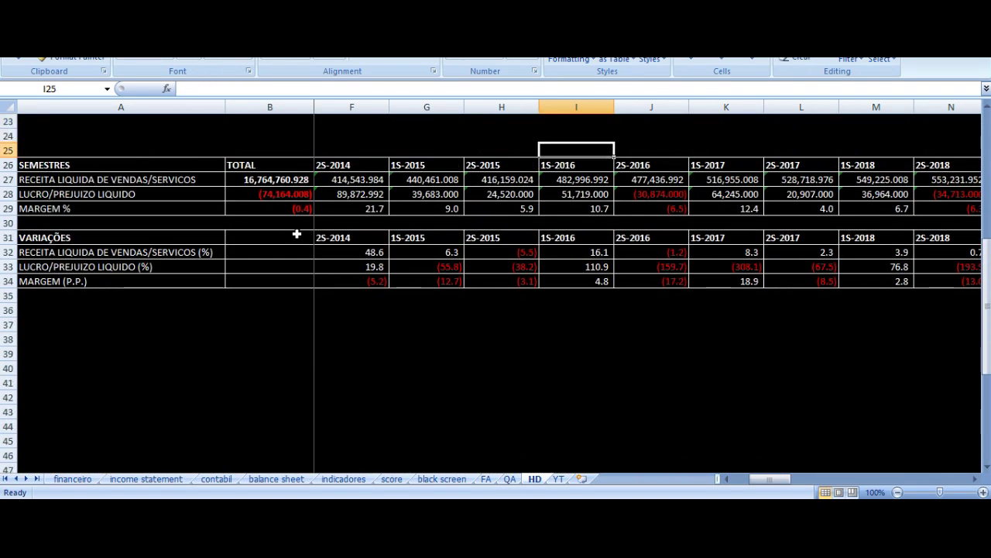
key("Down")
- Locate the 1S-2019 column in the SEMESTRES table
key("ctrl+Right")
key("Left")
key("Left")
key("Left")
key("Left")
key("Left")
key("Left")
key("Left")
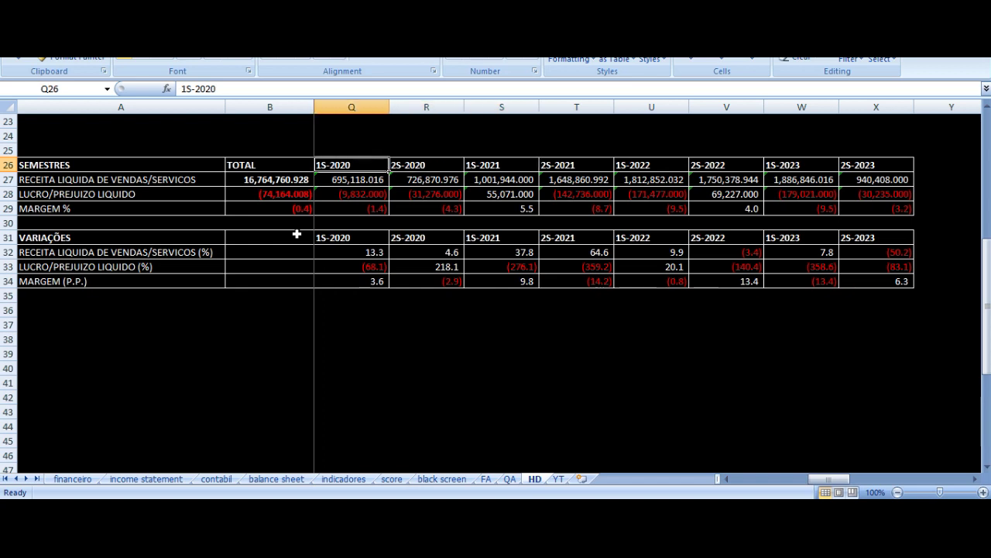
key("Left")
key("Left")
key("Left")
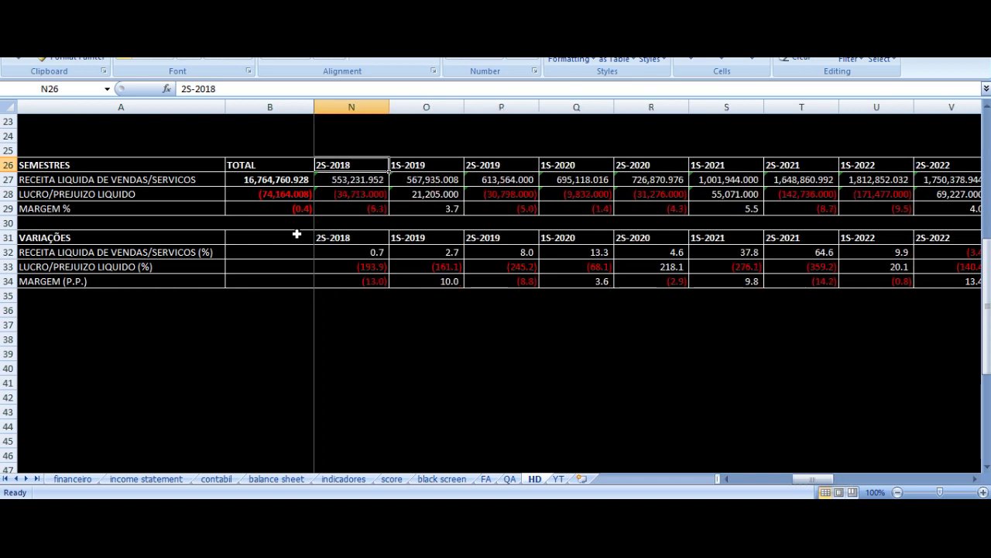
key("Right")
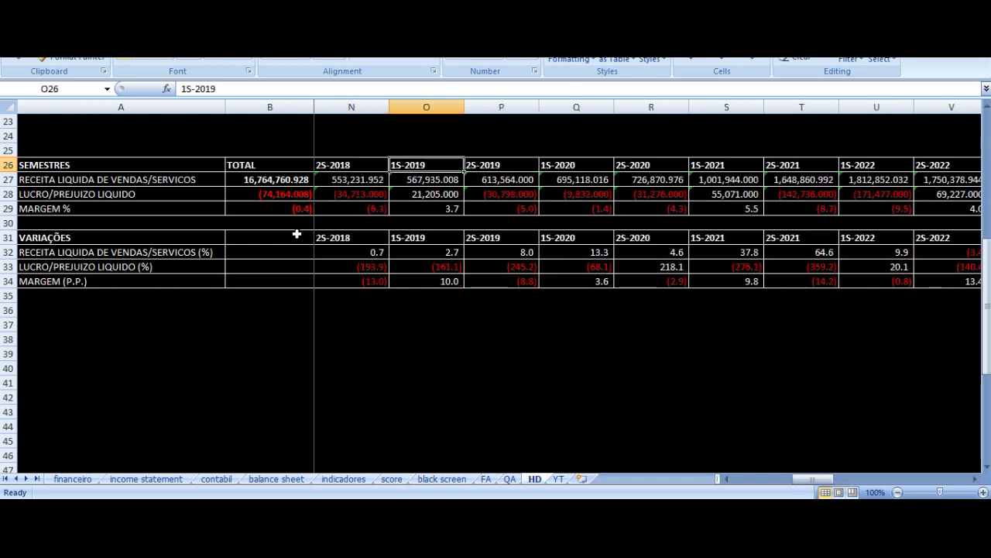
- Compare the net revenue and net result of 1S-2019 and 2S-2019 in the SEMESTRES table
key("Down")
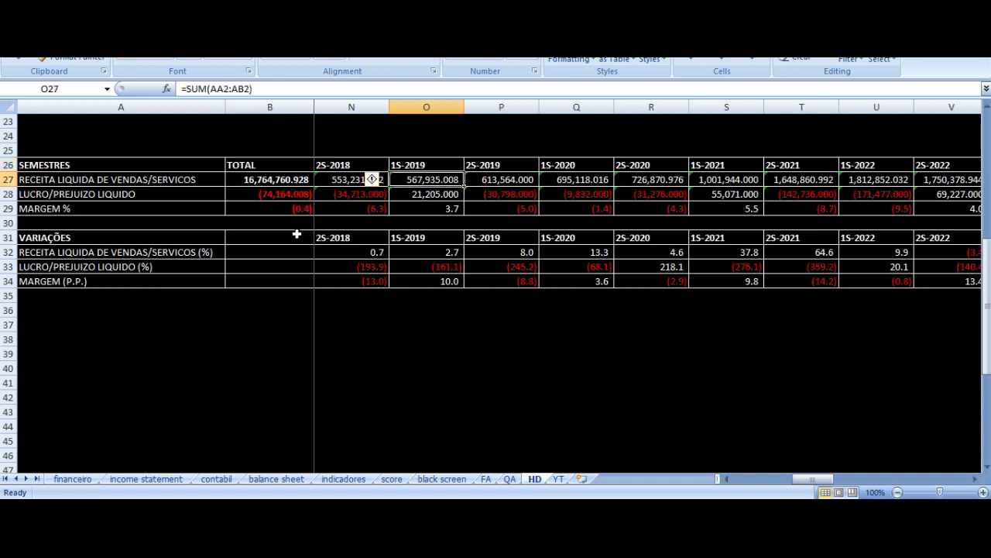
key("Right")
key("Left")
key("Down")
key("Up")
key("Right")
key("Left")
key("Right")
key("Down")
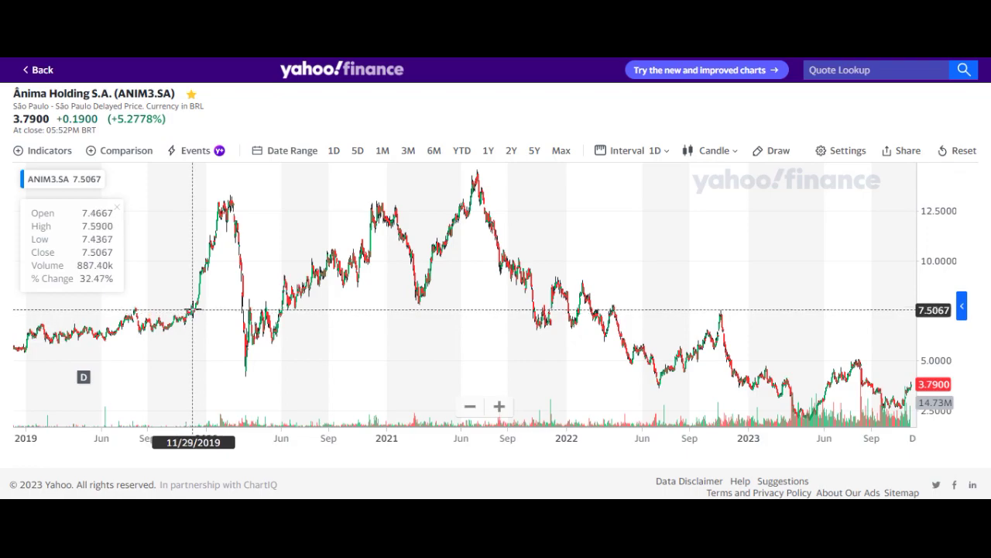
- Switch from the price chart back to the Excel workbook and go to the TRIMESTRES header row on the HD sheet
key("ctrl+Tab")
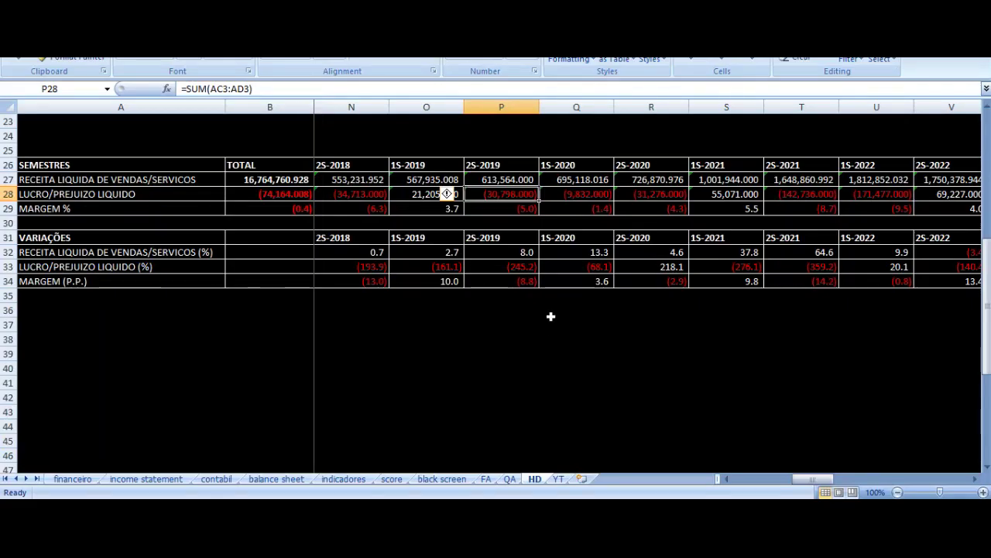
key("ctrl+Up")
key("ctrl+Up")
key("ctrl+Up")
key("ctrl+Up")
key("ctrl+Up")
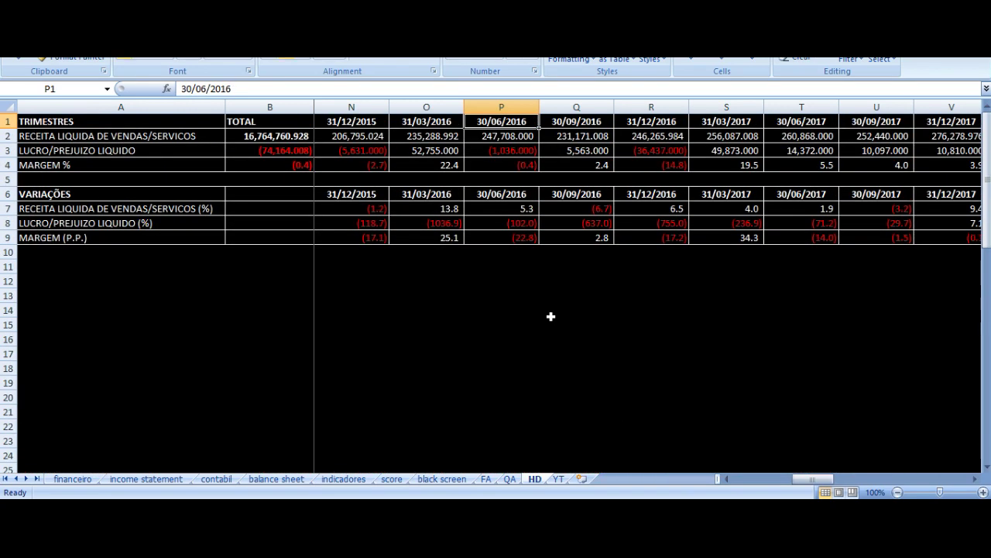
- Locate the 30/09/2019 column in the TRIMESTRES table
key("ctrl+Right")
key("Left")
key("Left")
key("Left")
key("Left")
key("Left")
key("Left")
key("Left")
key("Left")
key("Left")
key("Left")
key("Left")
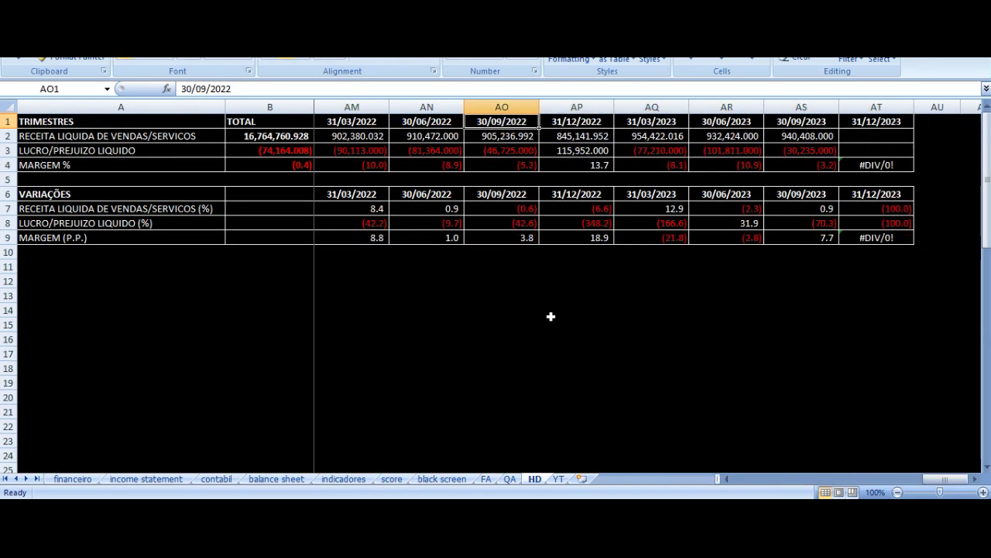
key("Left")
key("Left")
key("Left")
key("Left")
key("Left")
key("Left")
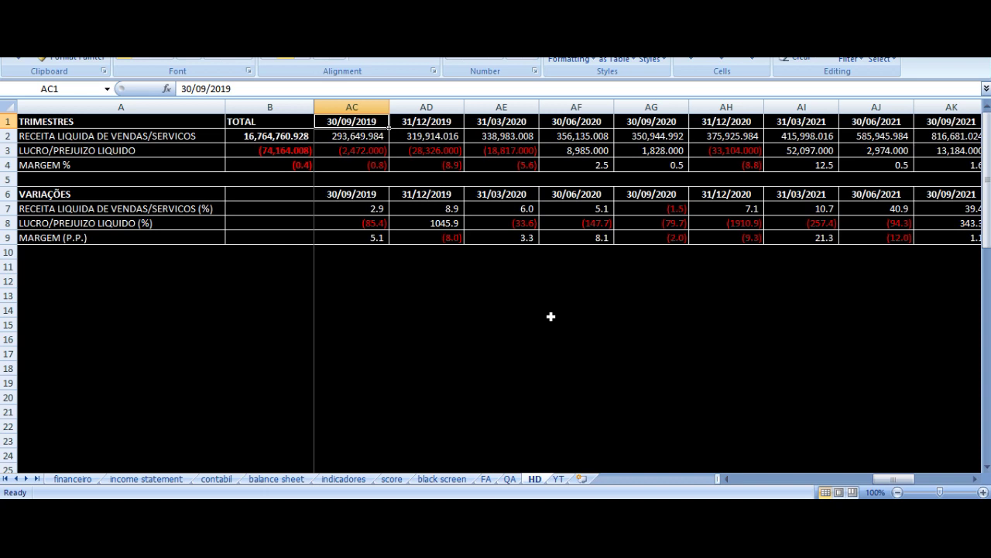
- Compare the net revenue and net result of the 30/09/2019 and 31/12/2019 quarters
key("Right")
key("Left")
key("Right")
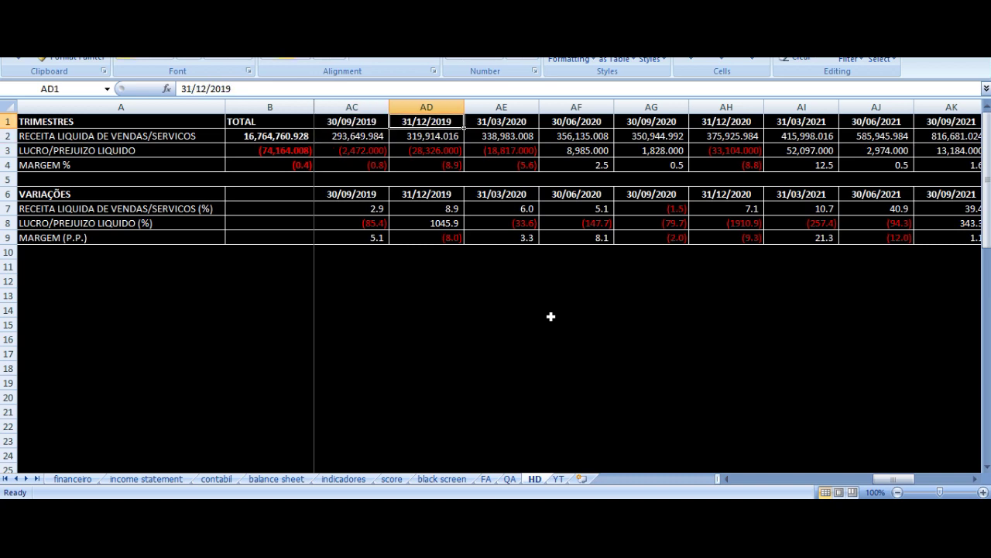
key("Down")
key("Up")
key("Left")
key("Down")
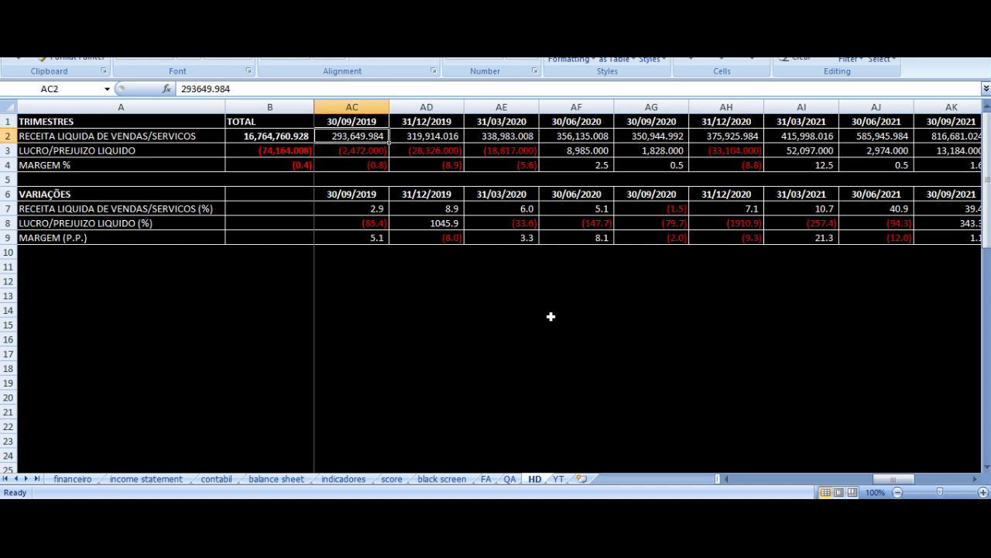
key("Right")
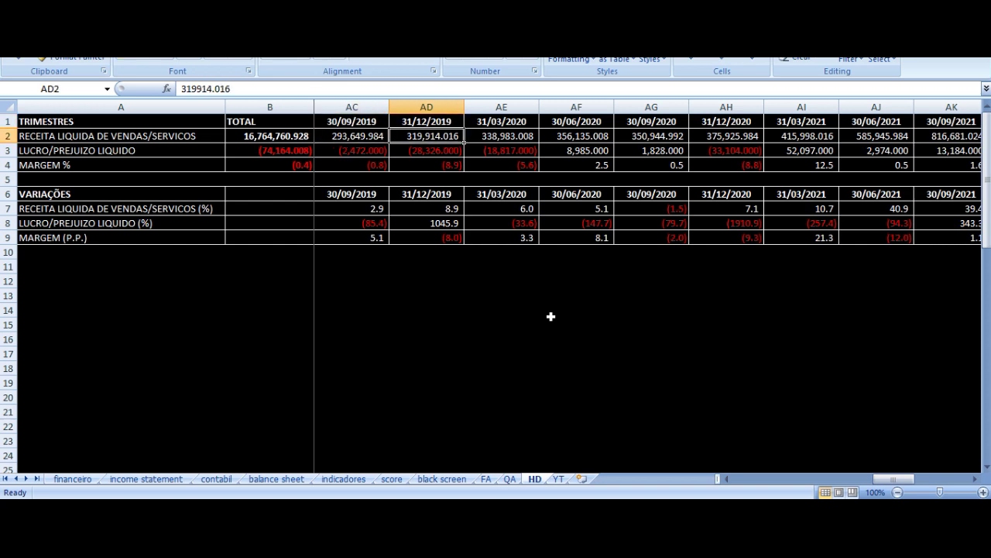
key("Down")
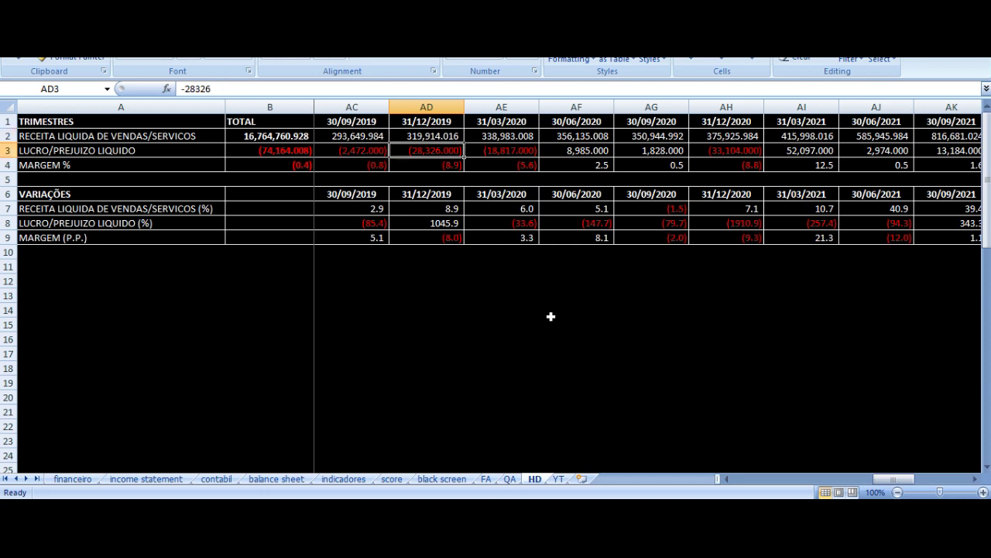
key("Left")
key("Right")
key("Left")
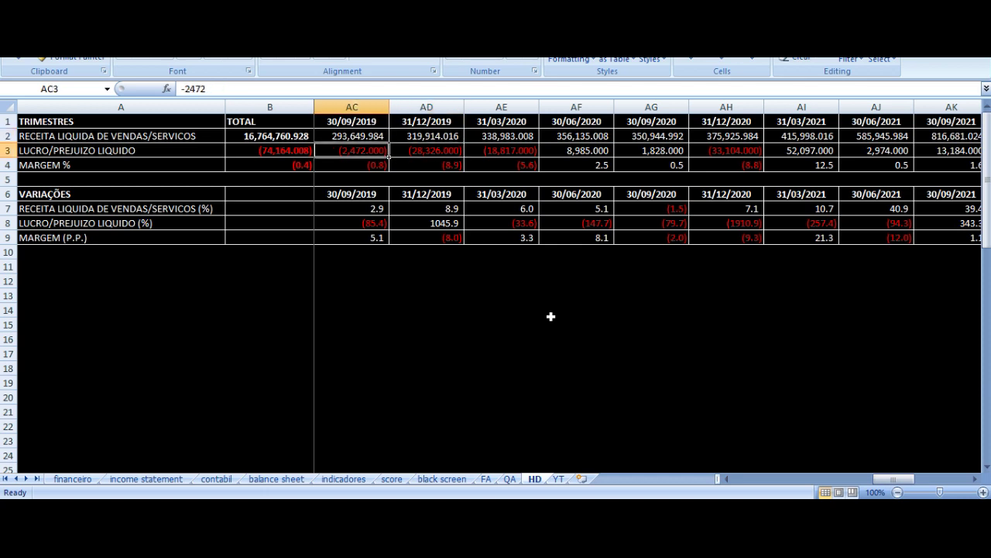
- Check the net revenue and net result of the 31/03/2019 quarter in the TRIMESTRES table
key("Left")
key("Left")
key("Up")
key("Up")
key("Down")
key("Down")
key("Up")
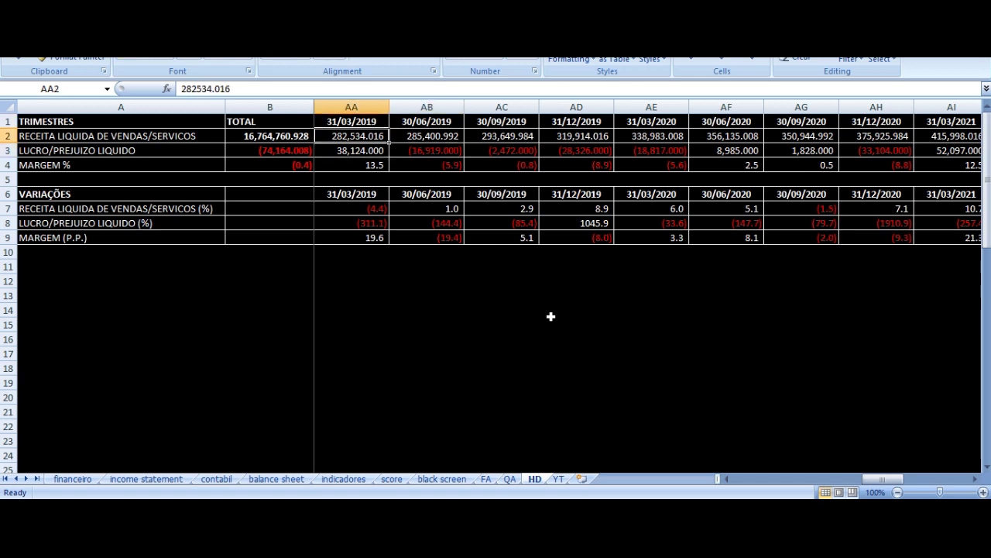
- Examine the 30/06/2019 quarter's net revenue, net result, margin and revenue variation
key("Right")
key("Down")
key("Up")
key("Down")
key("Down")
key("Down")
key("Down")
key("Down")
key("Up")
key("Up")
key("Up")
key("Up")
key("Up")
key("Down")
key("Down")
key("Down")
key("Up")
key("Up")
key("Up")
- Examine the 30/09/2019 quarter's net revenue and its percentage variation
key("Right")
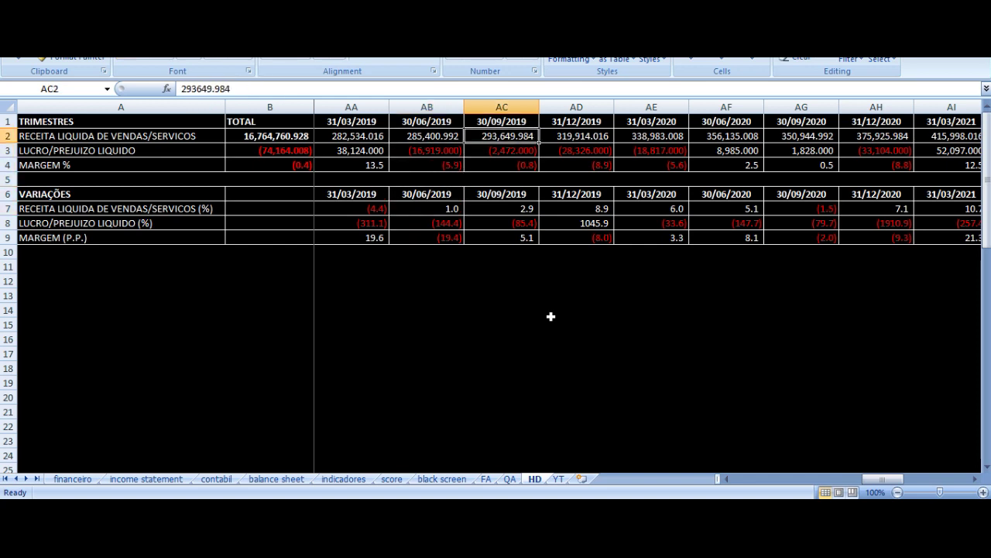
key("Up")
key("Down")
key("Down")
key("Down")
key("Down")
key("Down")
key("Down")
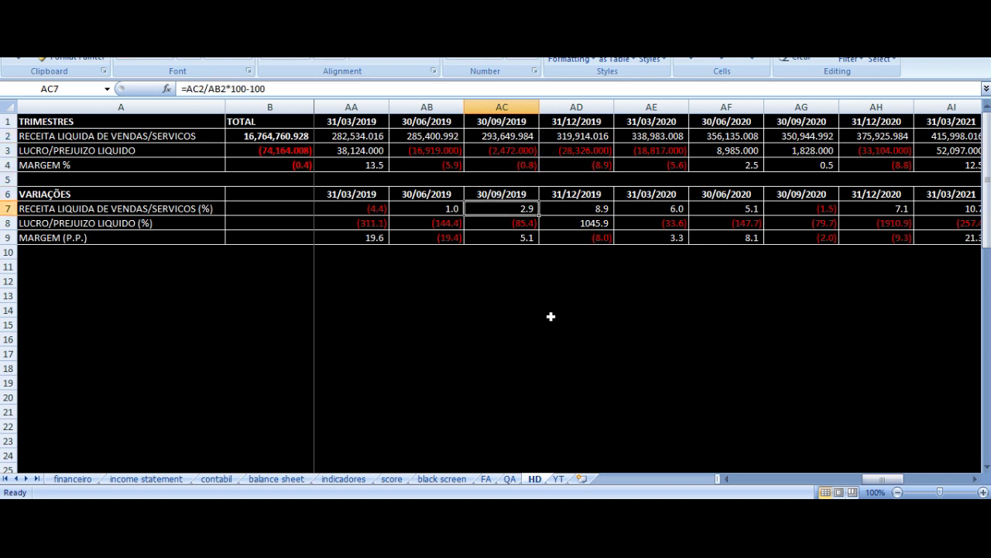
- Check the net result and margin of the 30/09/2019 quarter in the TRIMESTRES table
key("Up")
key("Up")
key("Up")
key("Up")
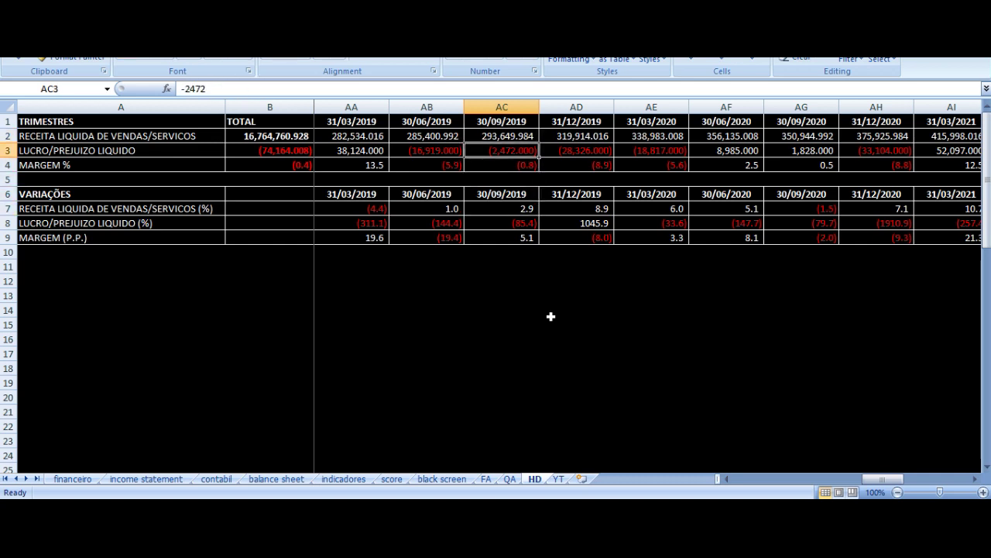
key("Down")
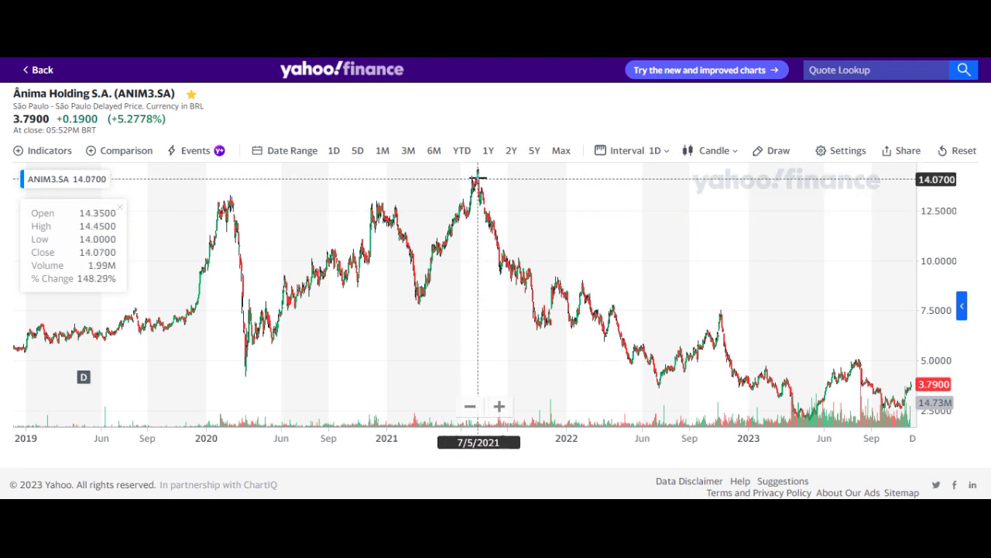
- Switch to the Yahoo Finance ANIM3.SA chart and examine the share price from its mid-2021 peak through 2023
scroll(608, 286, "up", 3)
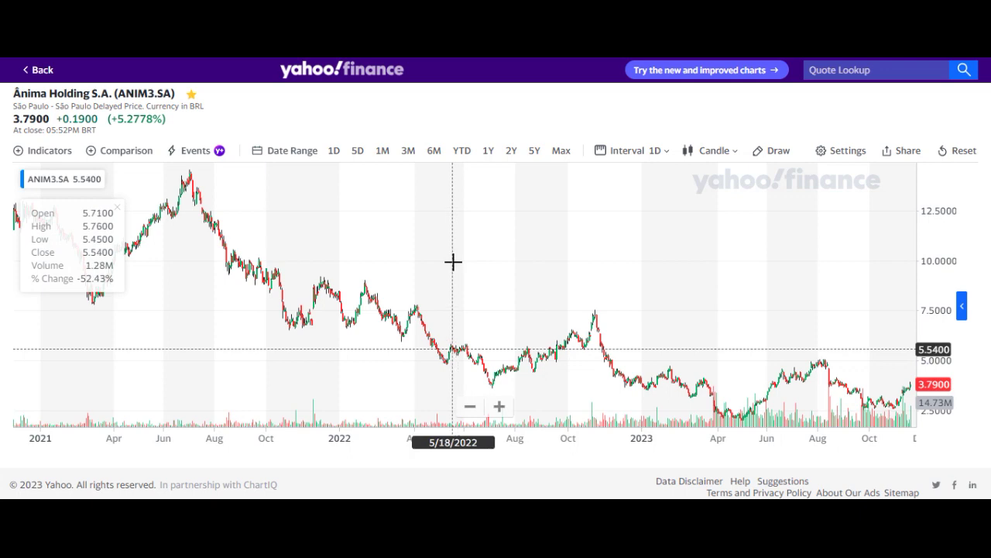
scroll(456, 261, "down", 3)
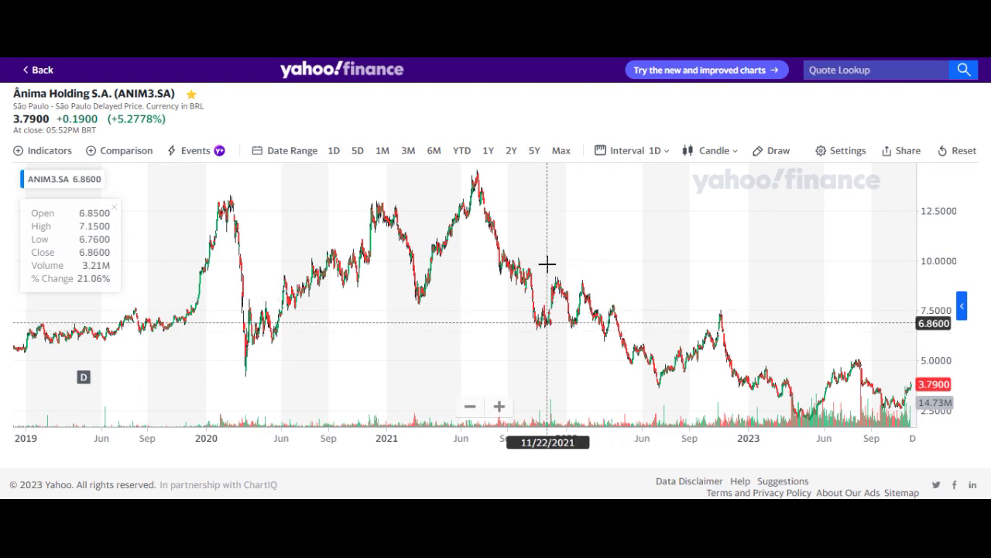
scroll(456, 261, "up", 3)
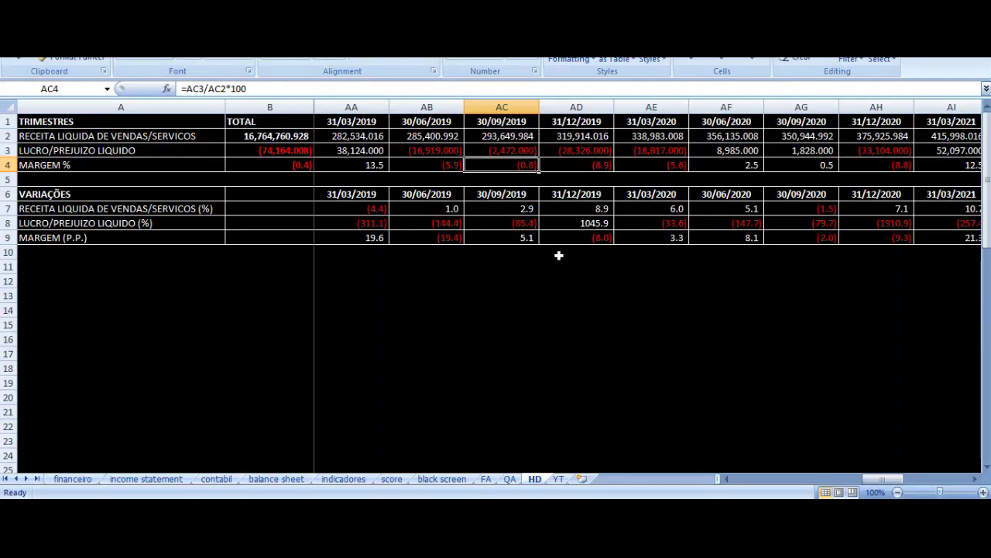
- Return to the Excel HD sheet and go to the 2023 column of the ANOS table
scroll(558, 255, "down", 10)
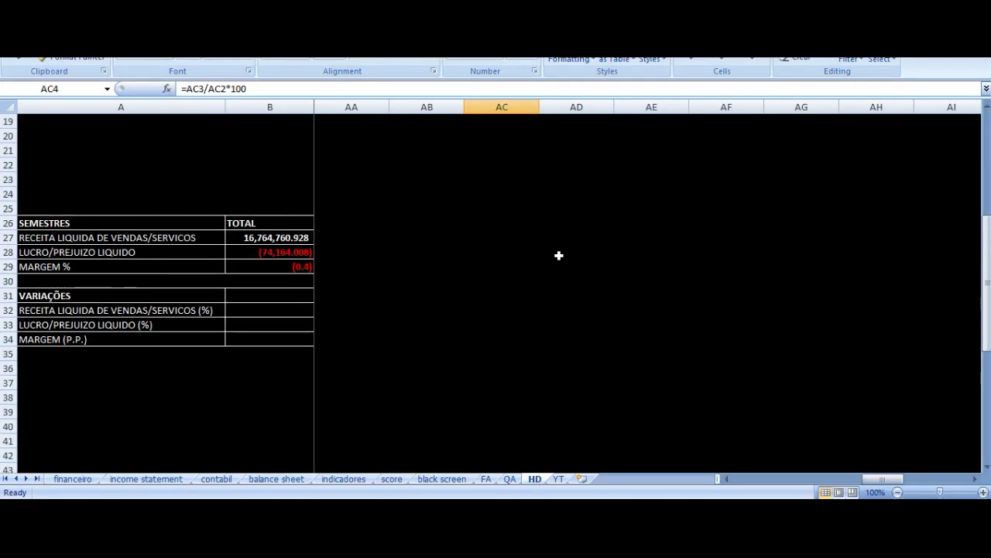
left_click(270, 325)
key("ctrl+Down")
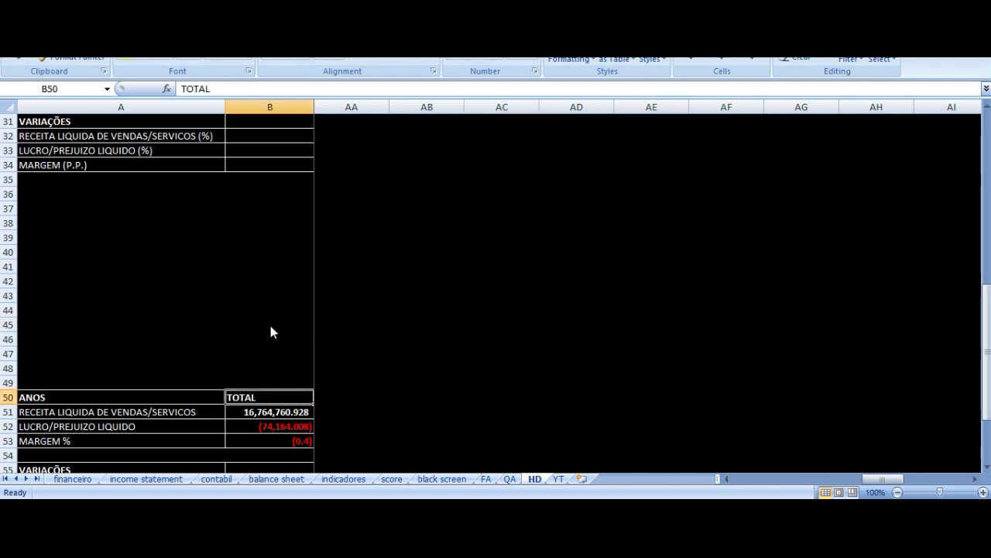
key("Right")
key("ctrl+Right")
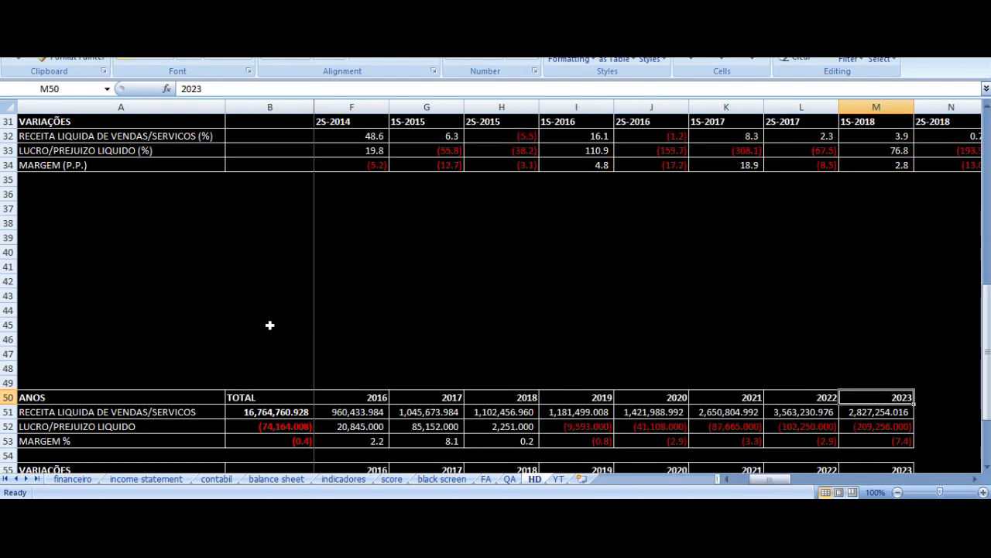
- Examine the 2023 net revenue, net result and margin together with their variations in the ANOS tables
key("Down")
key("Down")
key("Down")
key("Down")
key("Down")
key("Down")
key("Down")
key("Down")
key("Down")
key("Down")
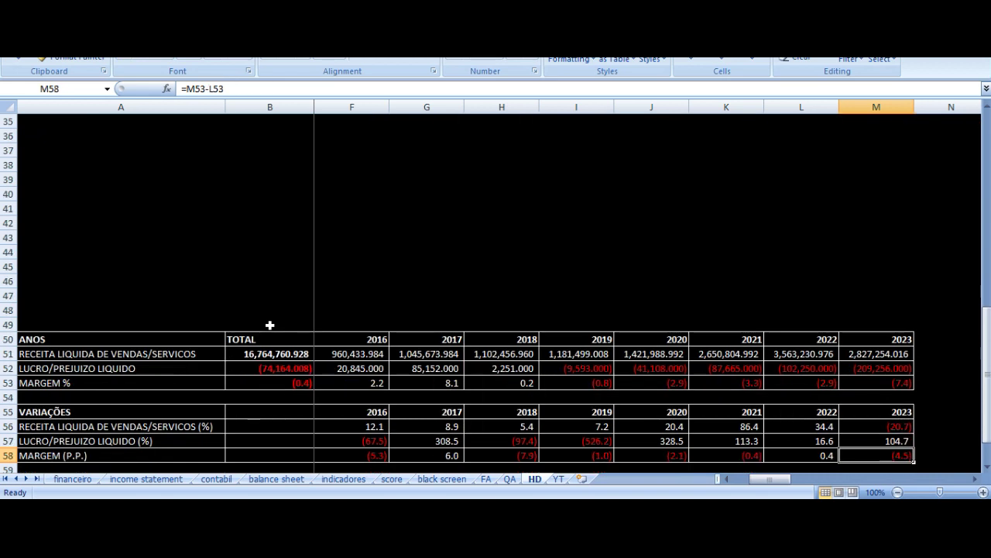
key("Up")
key("Up")
key("Up")
key("Up")
key("Up")
key("Up")
key("Up")
key("Up")
key("Up")
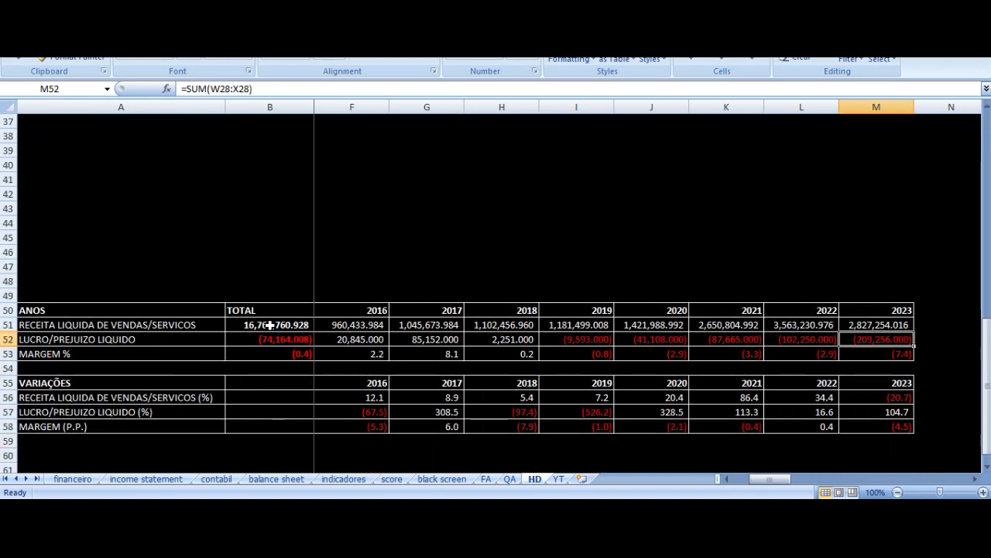
- Check the 2018 net revenue in the ANOS table
key("Left")
key("Left")
key("Left")
key("Left")
key("Left")
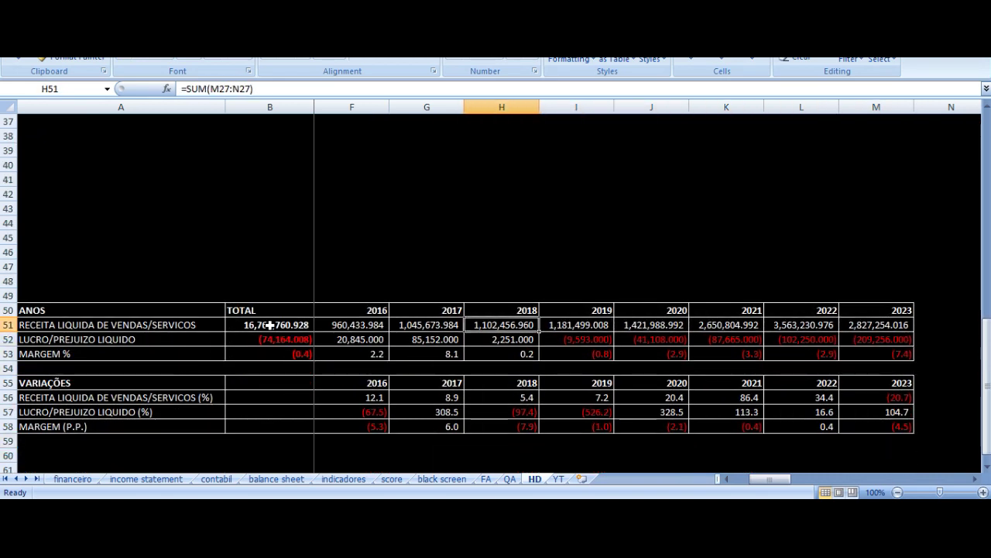
- Follow the annual net revenue from 2018 through 2022 and check the 2022 net result
key("Right")
key("Right")
key("Right")
key("Right")
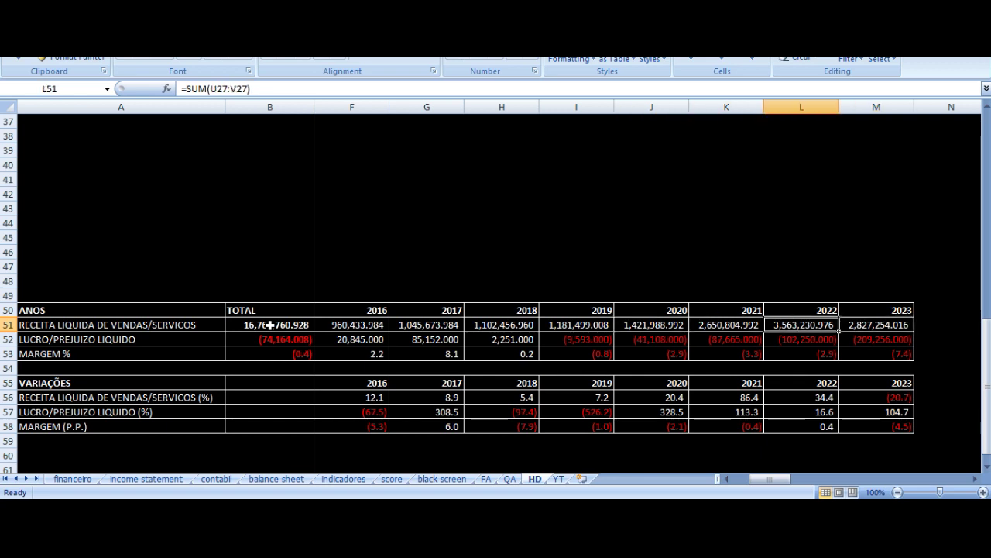
key("Down")
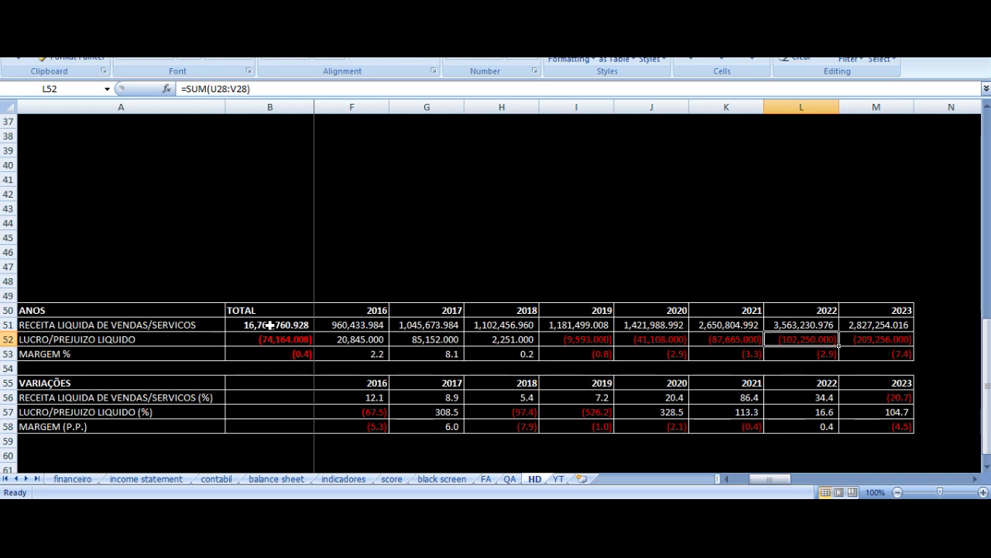
scroll(503, 244, "down", 1)
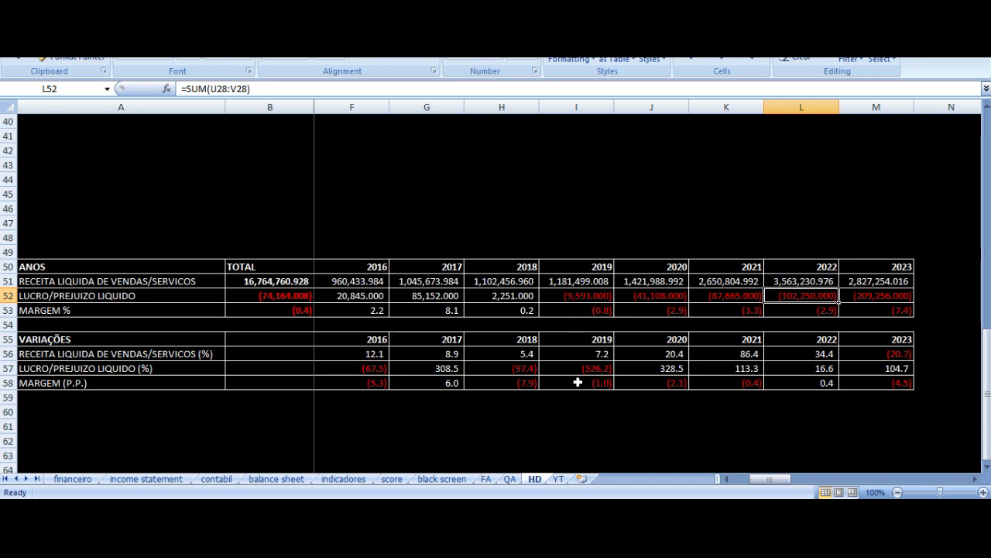
- Open the YT sheet and go up to its opening ANIM tables comparing 3T22, 2T23 and 3T23
left_click(559, 478)
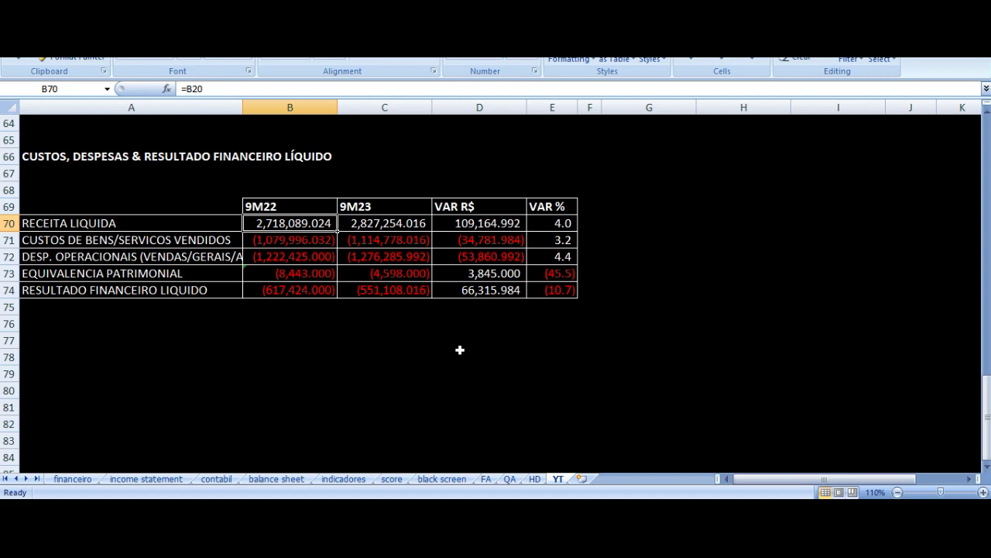
scroll(460, 351, "up", 18)
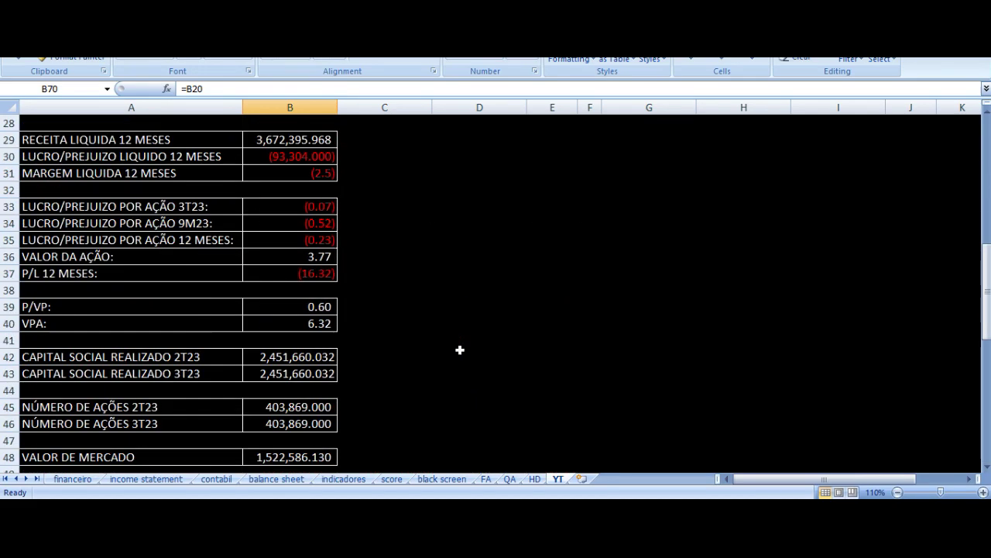
scroll(459, 351, "up", 3)
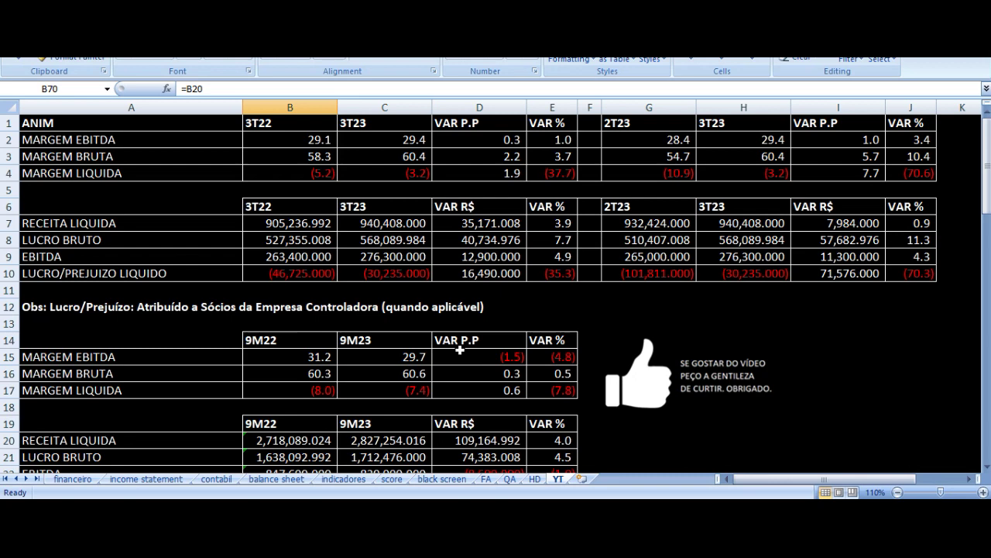